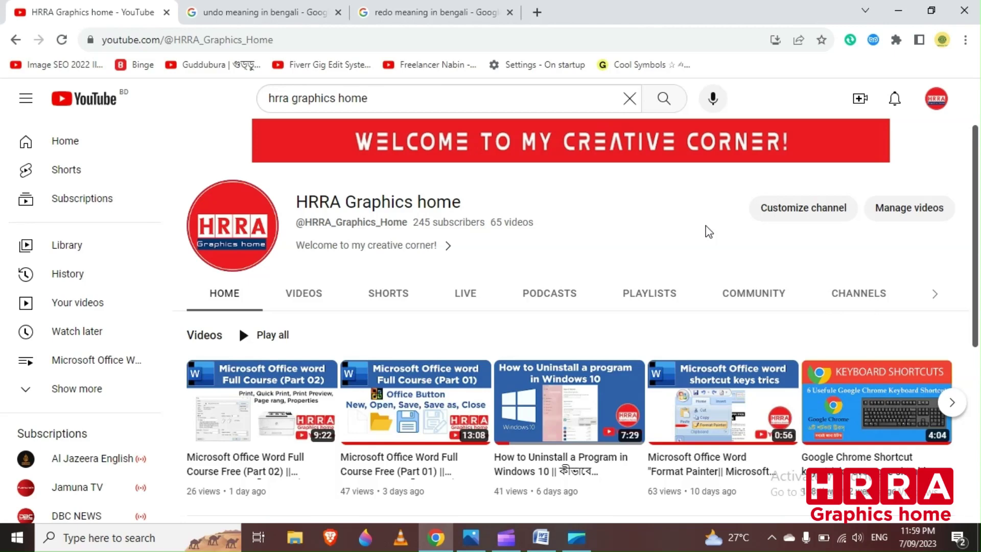
- Switch to Microsoft Word and generate sample paragraphs in the blank document with =rand()
click(541, 537)
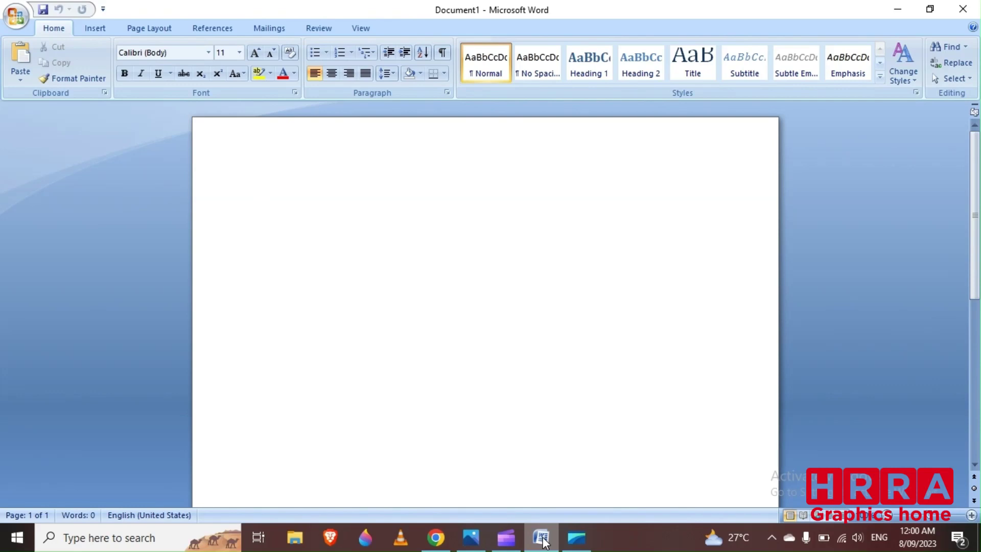
text(=)
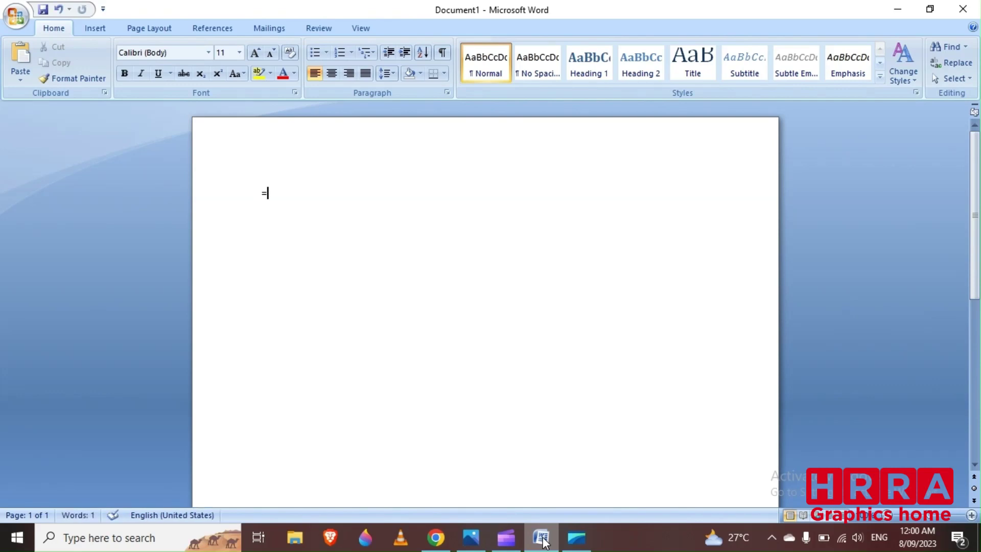
text(rand)
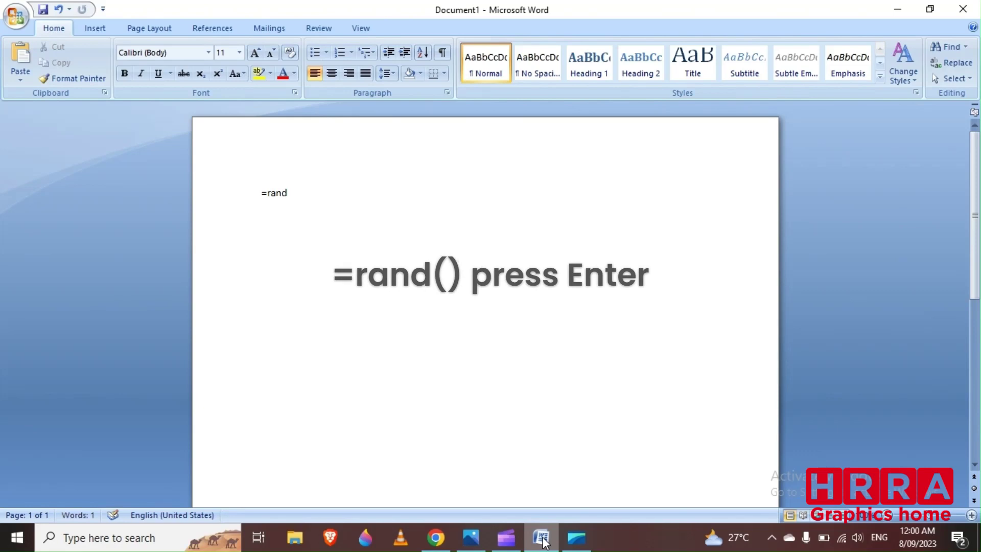
text(())
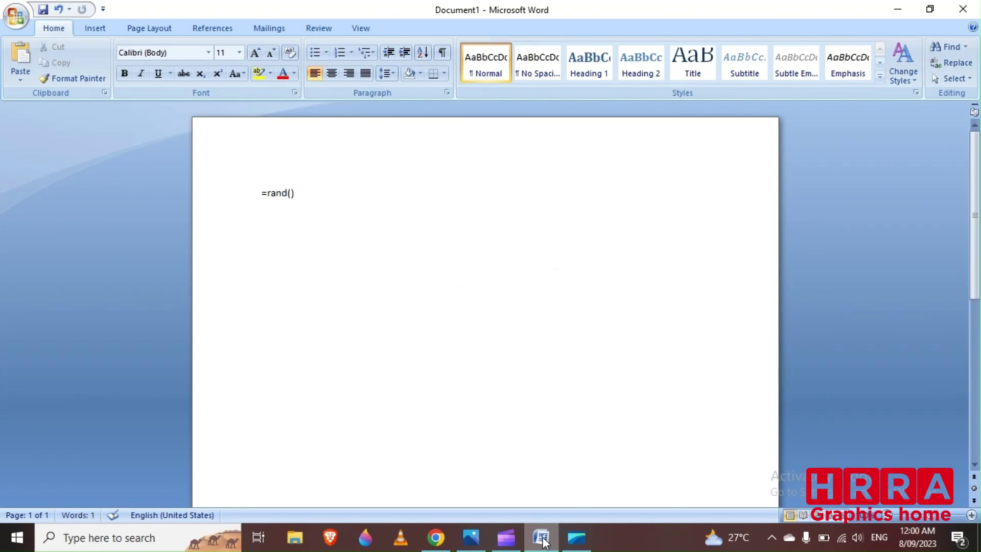
key(Return)
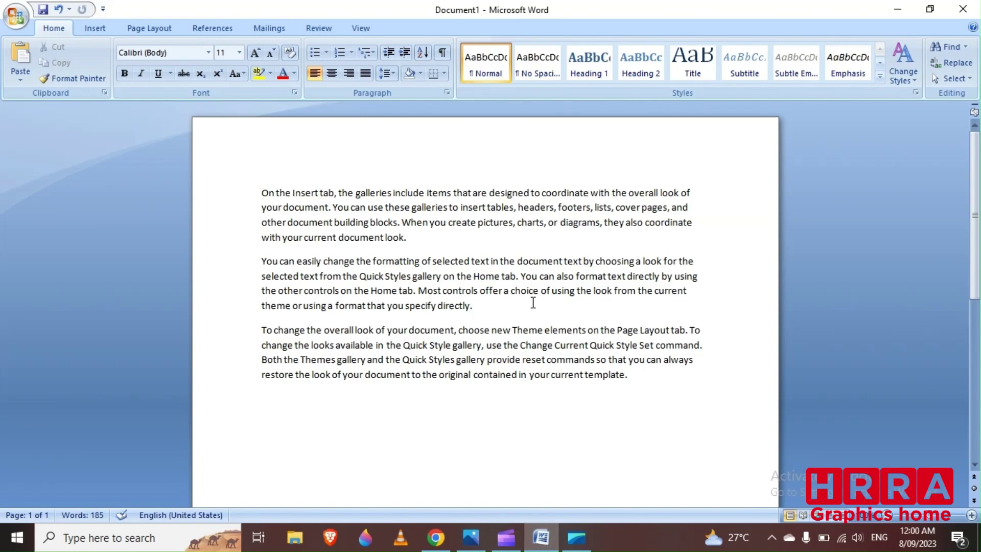
- Delete the first paragraph's last sentence, starting with "When you create pictures"
click(450, 241)
drag(424, 237, 407, 229)
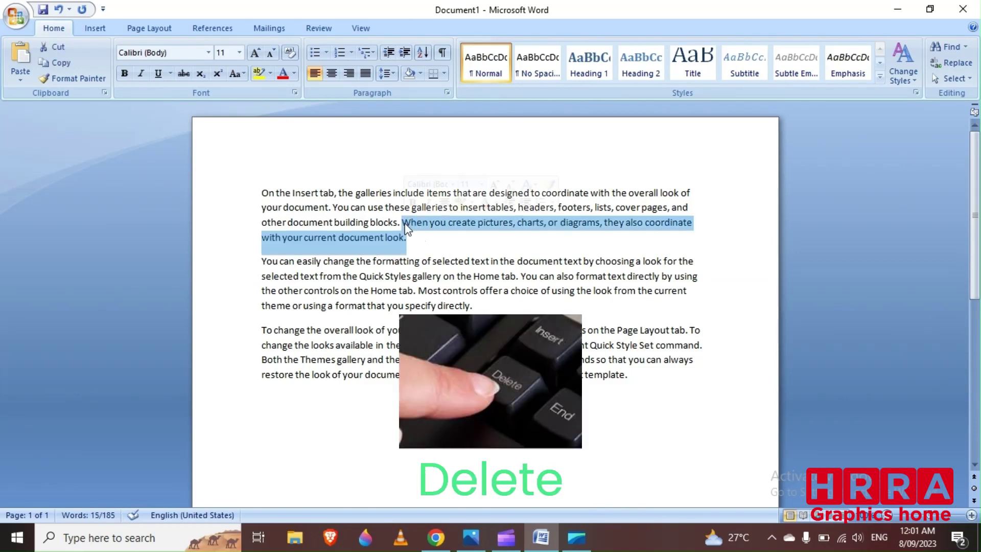
key(Delete)
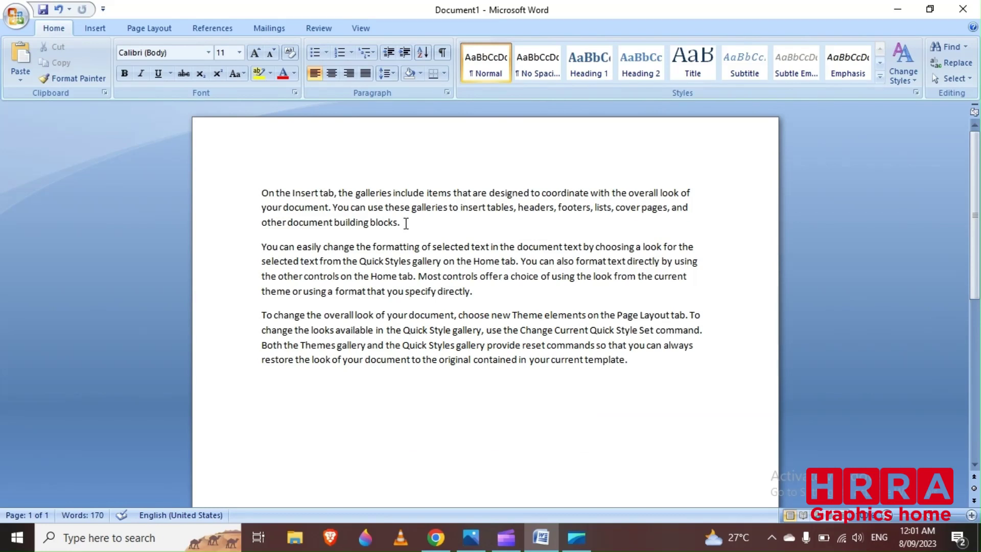
- Undo the sentence deletion and redo it
click(59, 10)
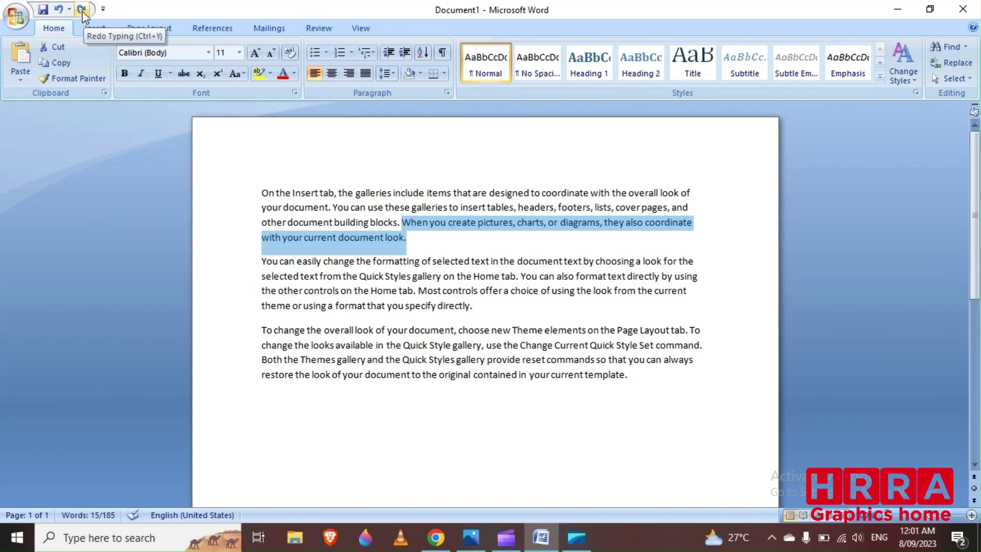
click(81, 9)
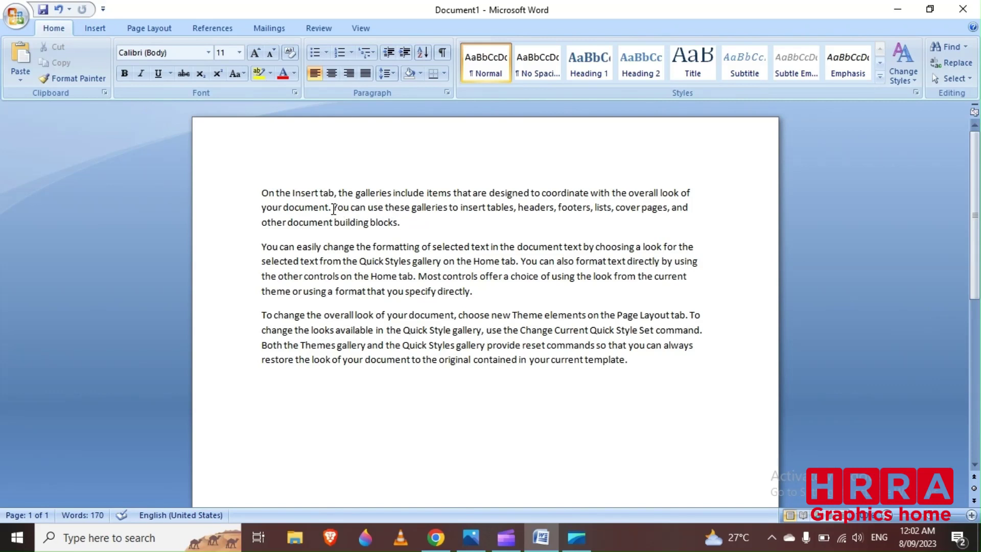
- Cut the sentence "You can use these galleries to insert tables..." from the first paragraph and paste it as a new paragraph at the document's end
drag(333, 208, 405, 222)
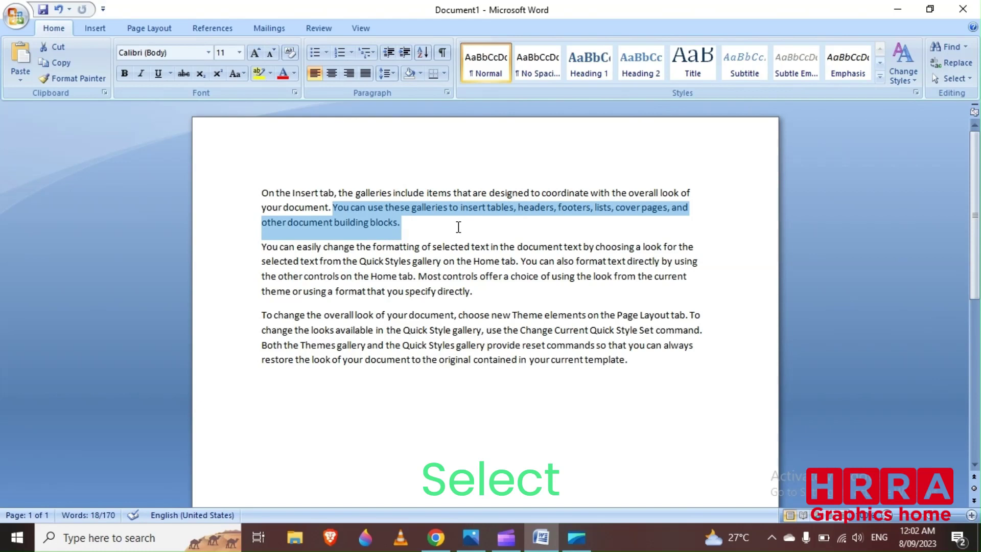
click(57, 47)
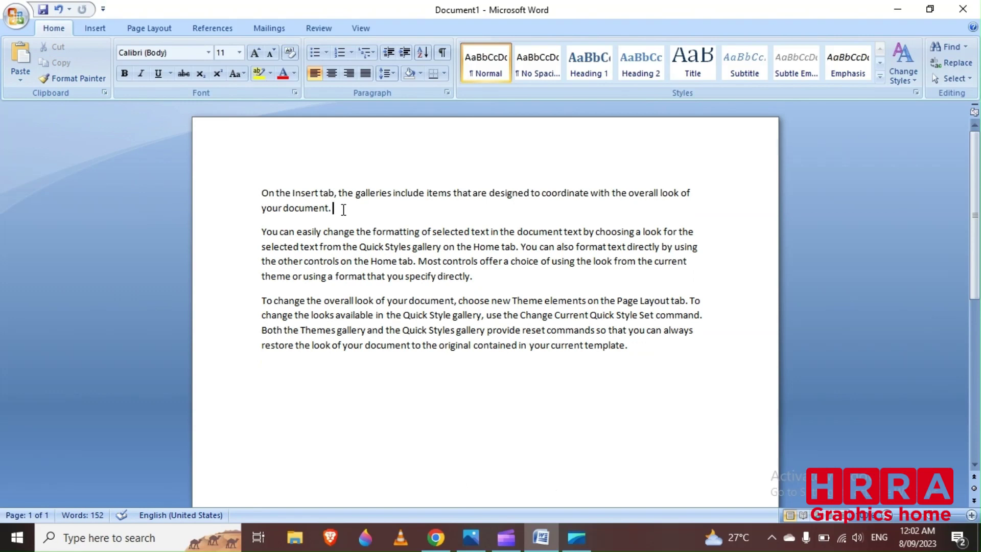
click(651, 351)
key(Return)
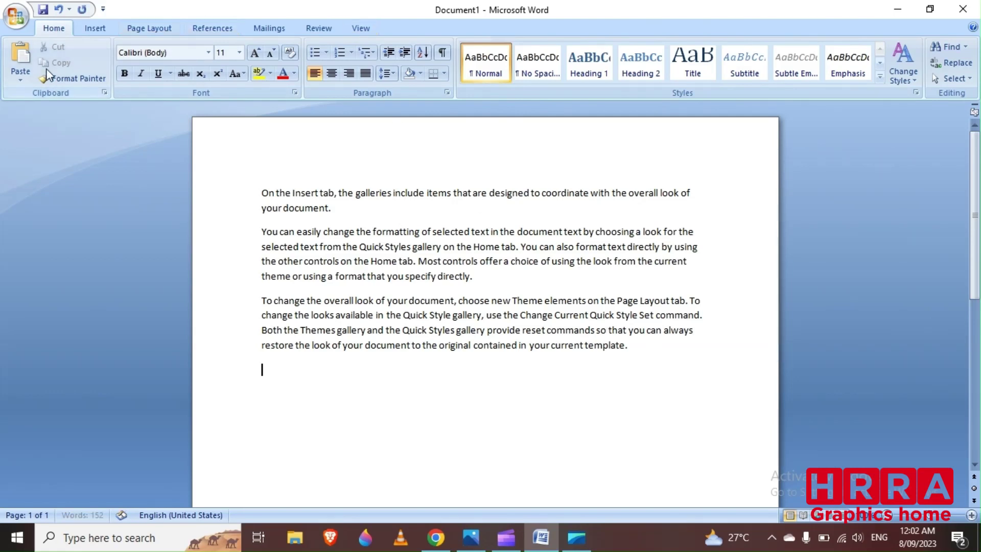
click(17, 66)
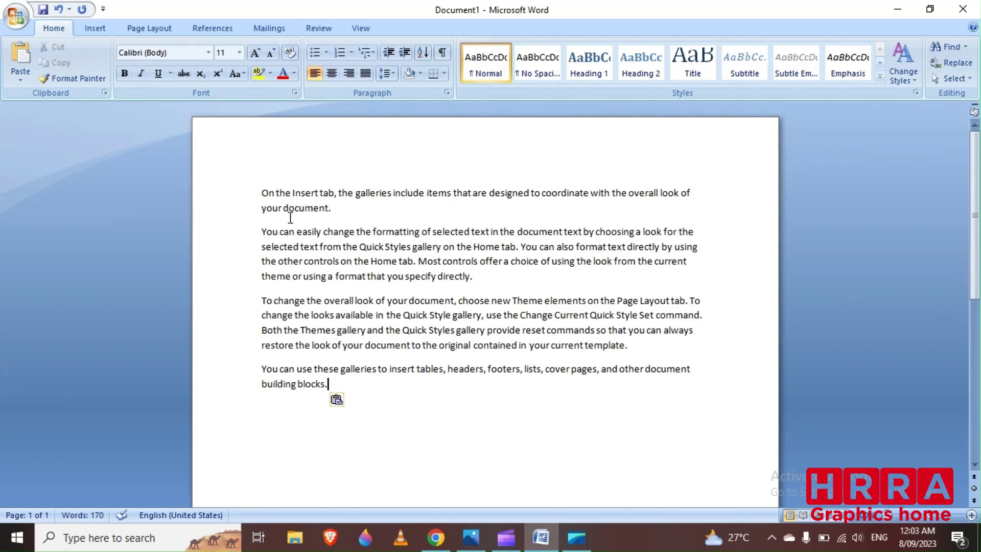
- Copy the second paragraph, "You can easily change the formatting...", and paste it as a new paragraph at the document's end
click(260, 234)
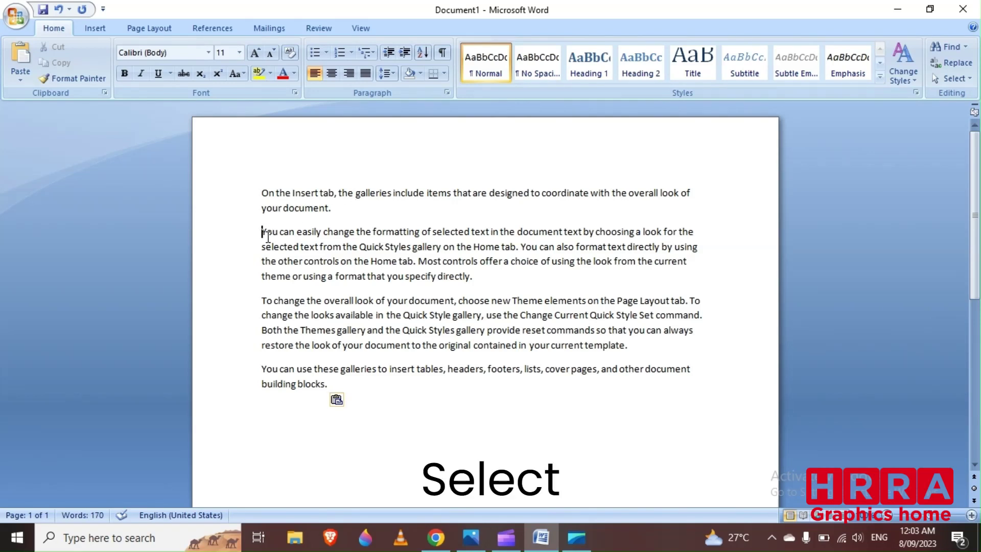
drag(260, 235, 477, 281)
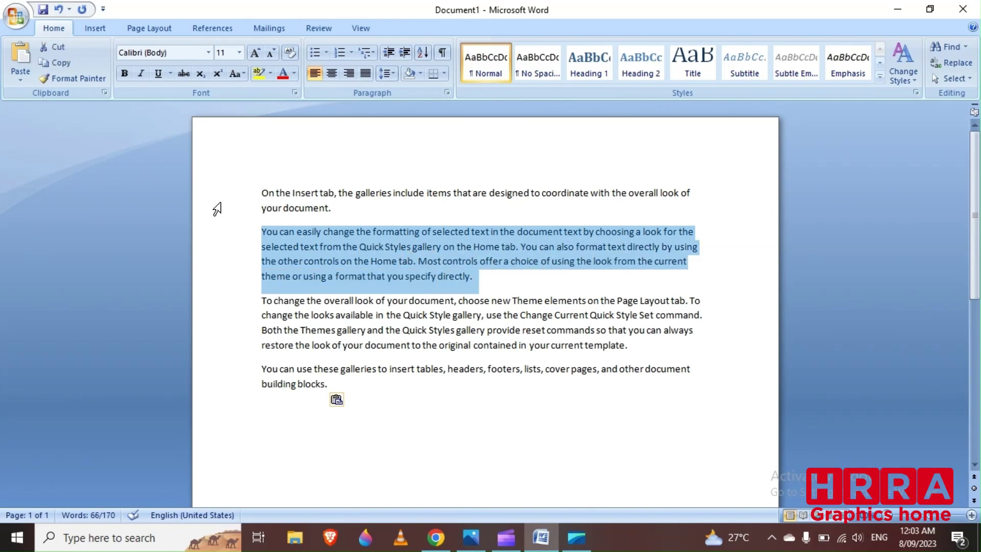
click(55, 63)
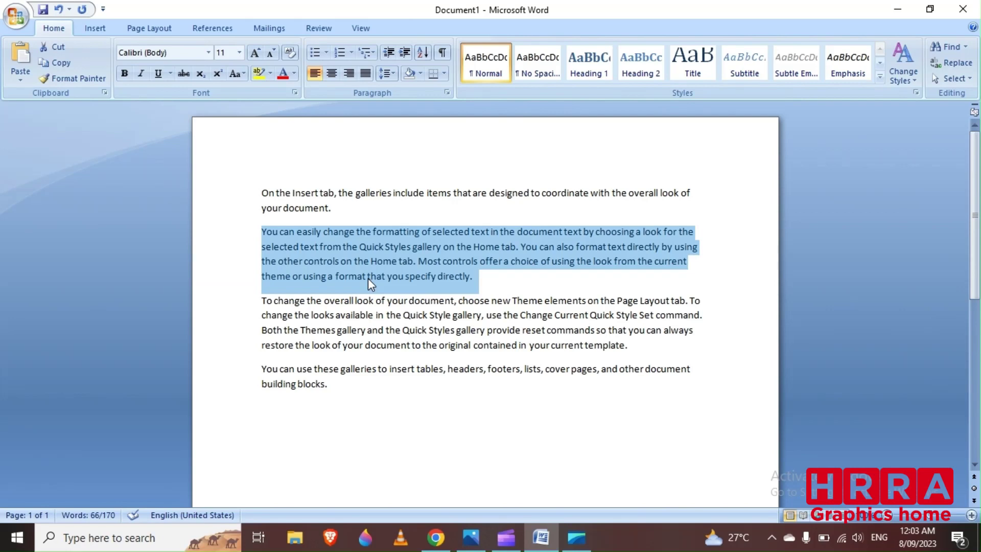
click(375, 402)
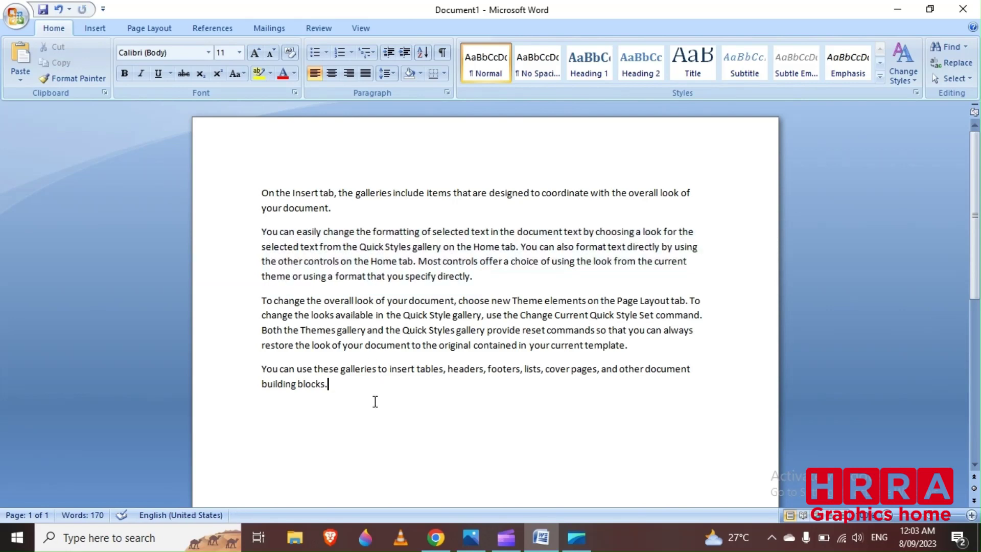
key(Return)
click(19, 70)
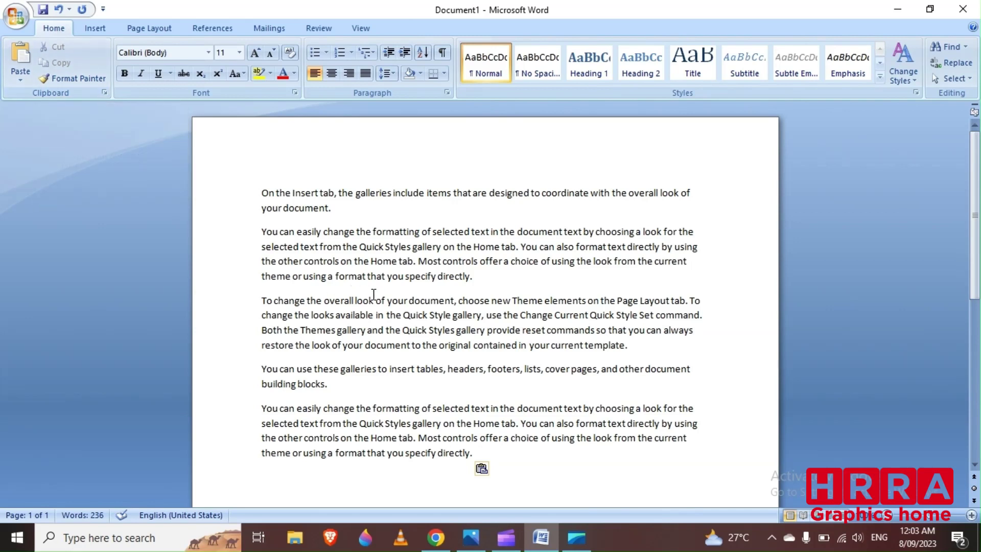
- Make the second paragraph bold and set its font size to 16
click(493, 280)
drag(494, 281, 264, 231)
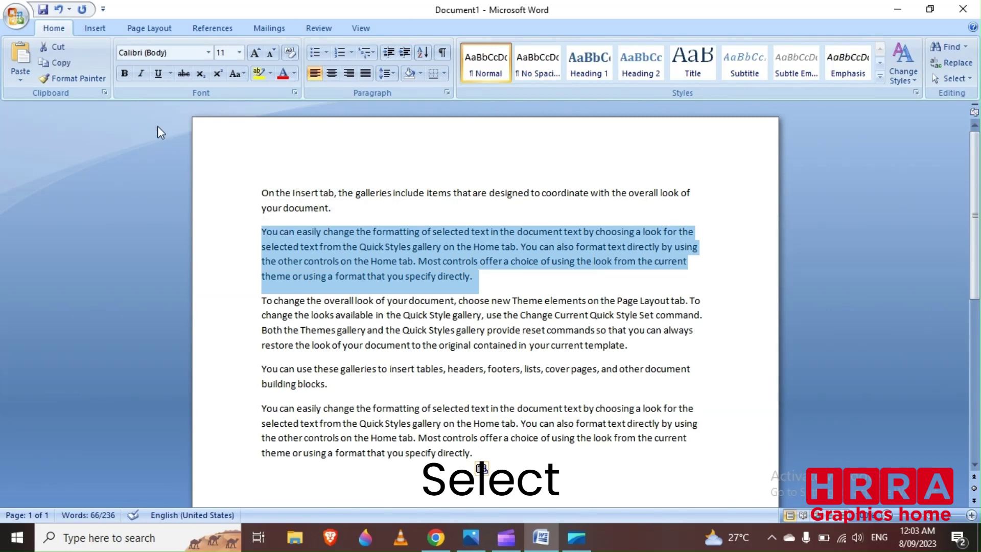
click(130, 78)
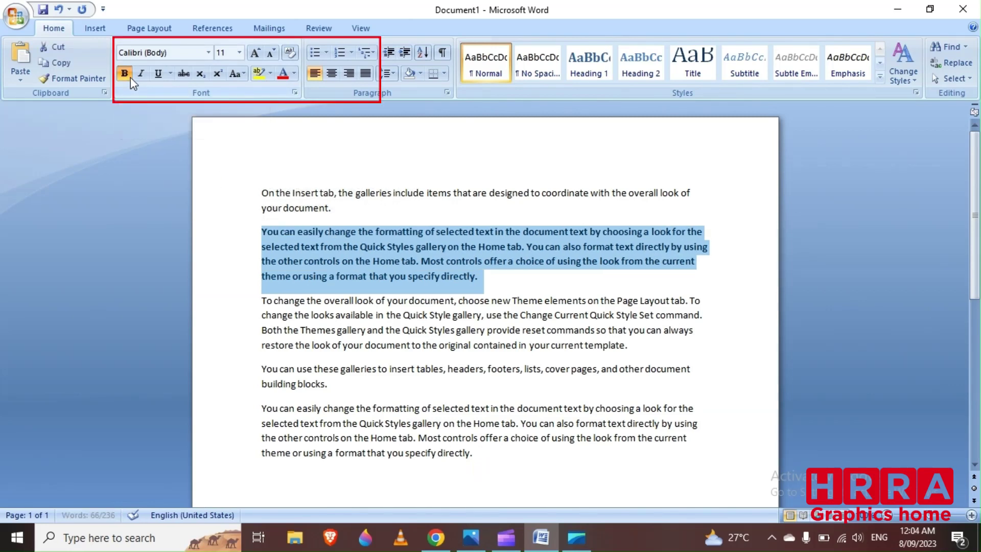
click(241, 53)
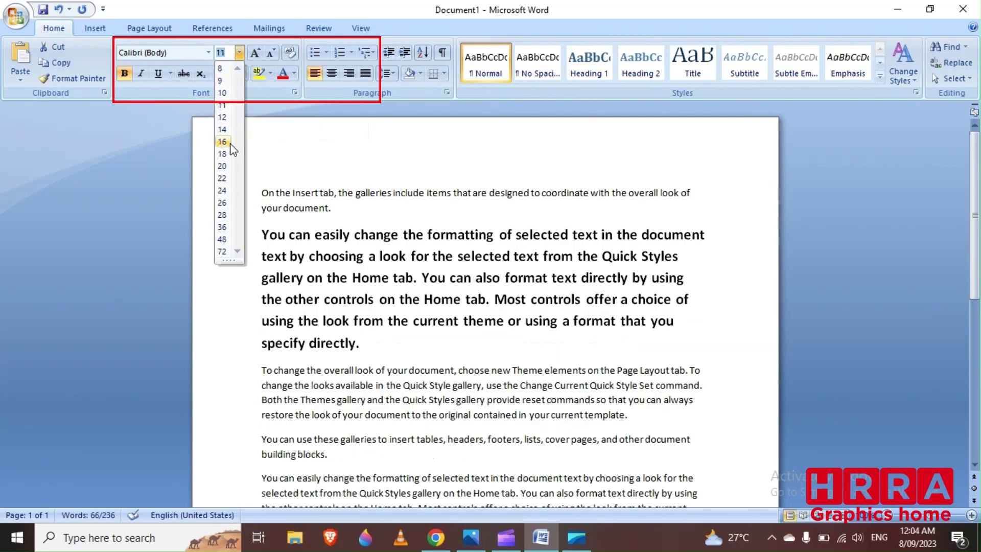
click(229, 143)
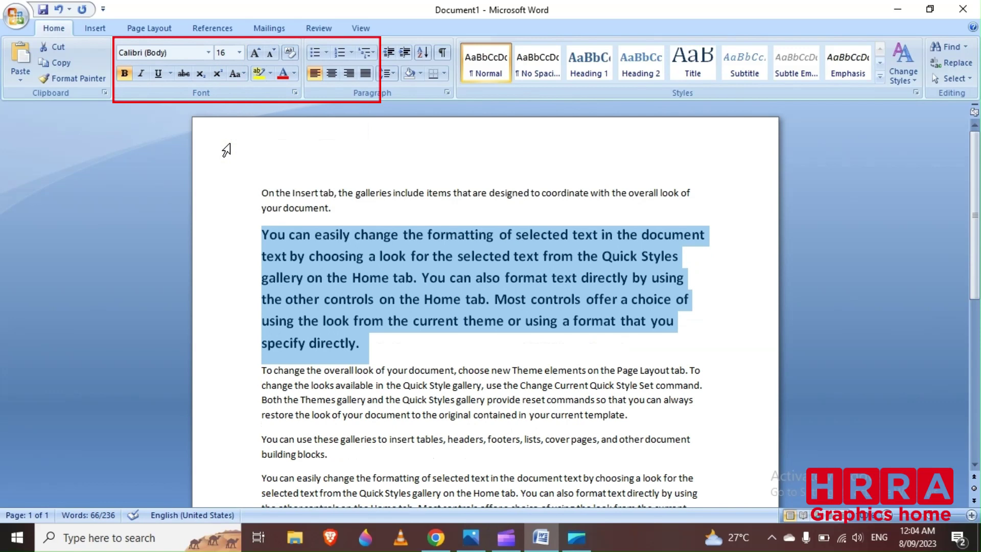
- Color the second paragraph's text Blue, Accent 1, Darker 25% and justify the paragraph
click(294, 77)
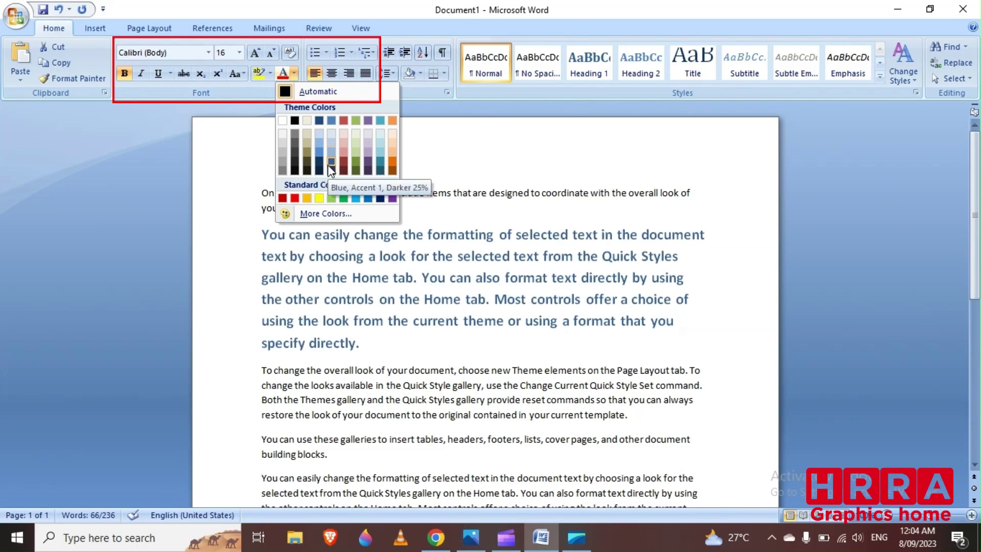
click(330, 162)
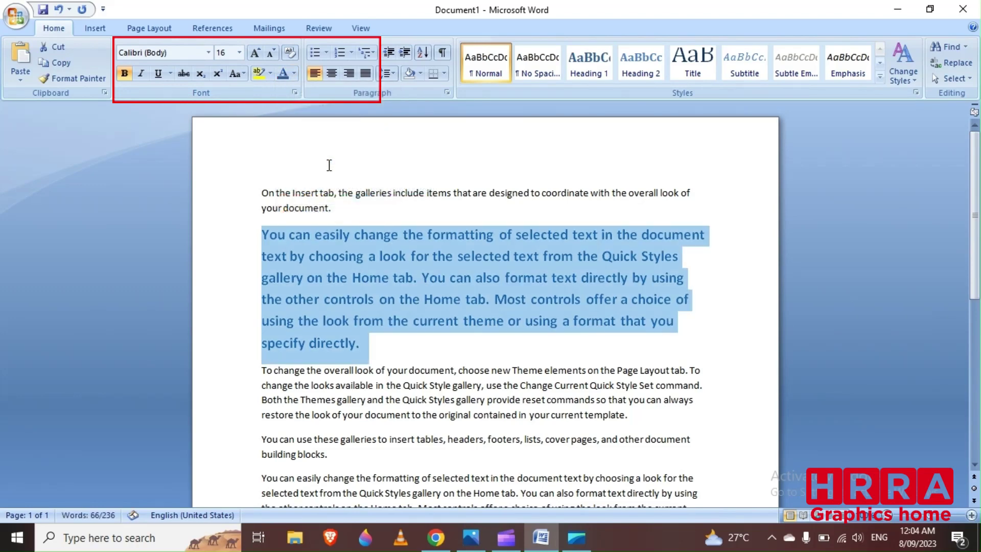
click(365, 73)
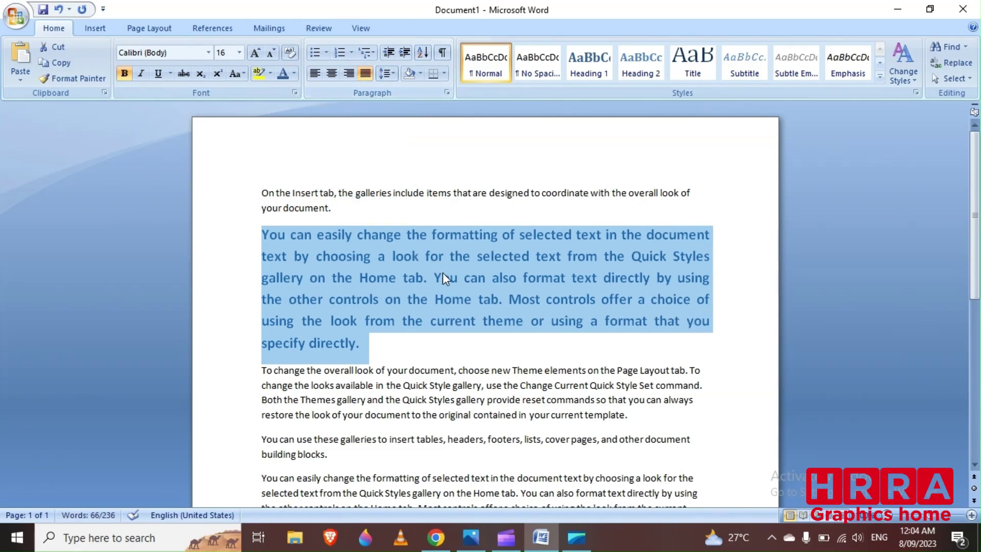
click(447, 304)
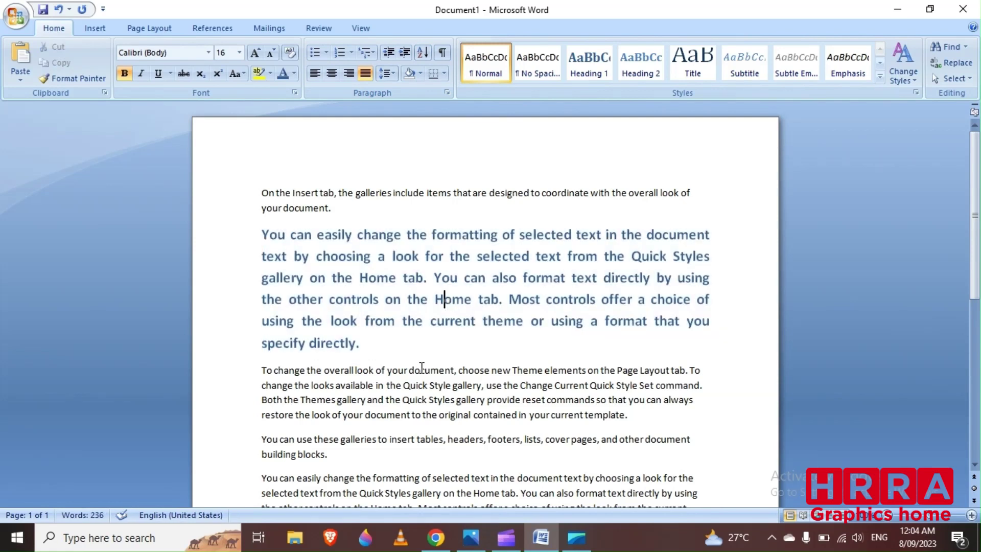
click(413, 412)
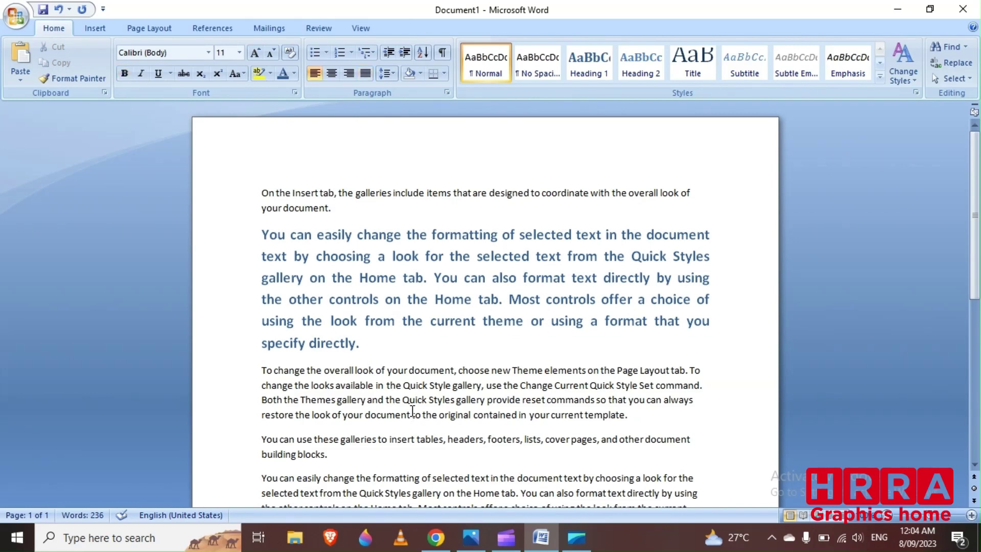
click(459, 320)
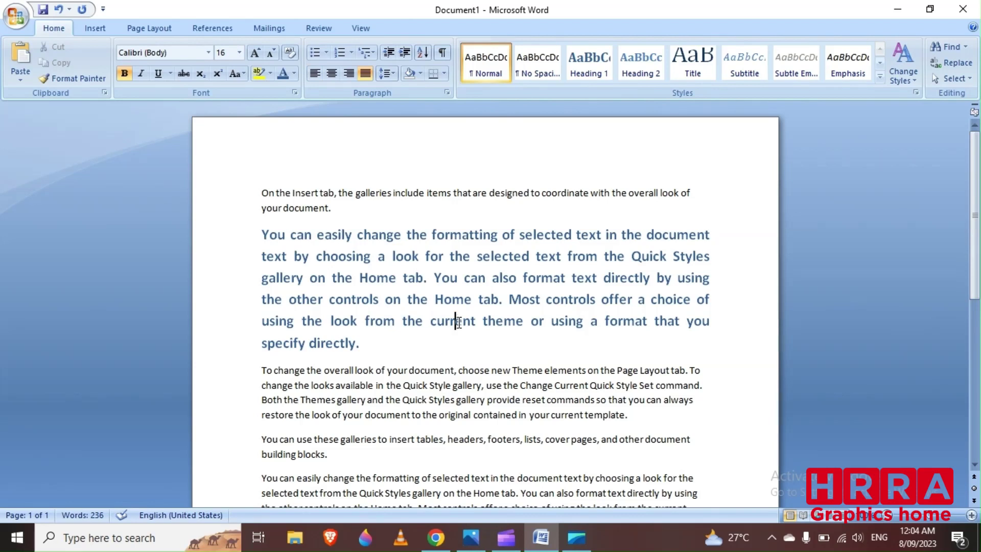
click(446, 369)
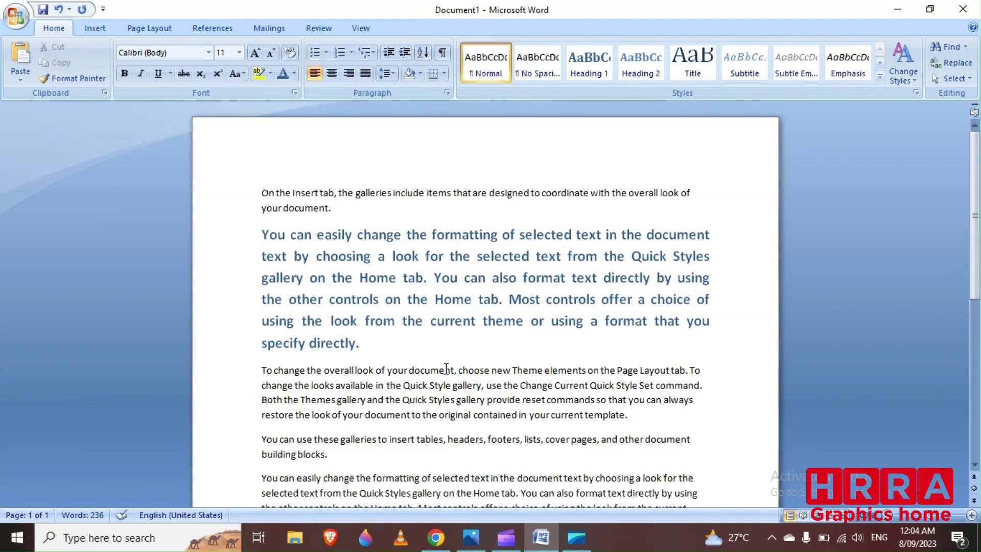
- Copy the formatting from the start of the second paragraph to the whole third paragraph with Format Painter
click(264, 236)
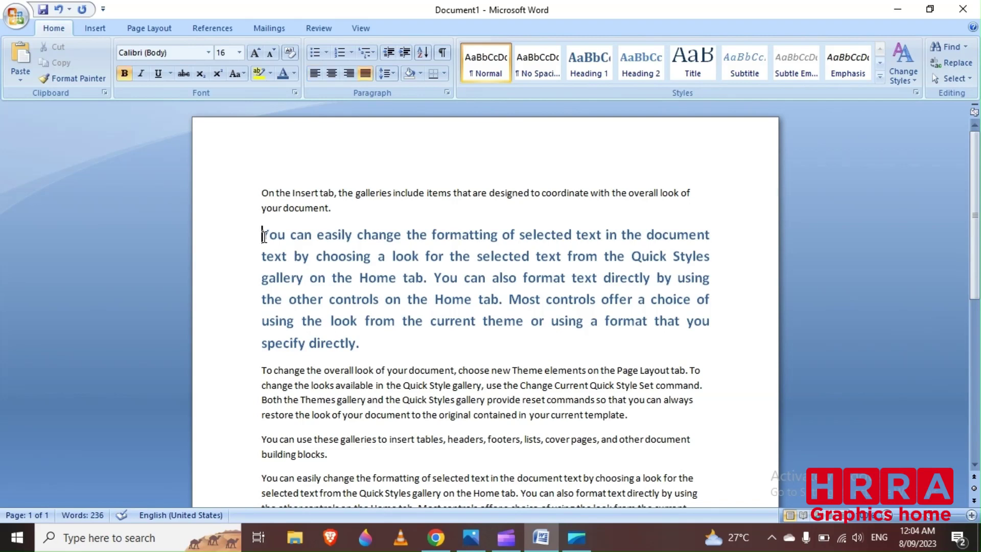
drag(264, 236, 318, 256)
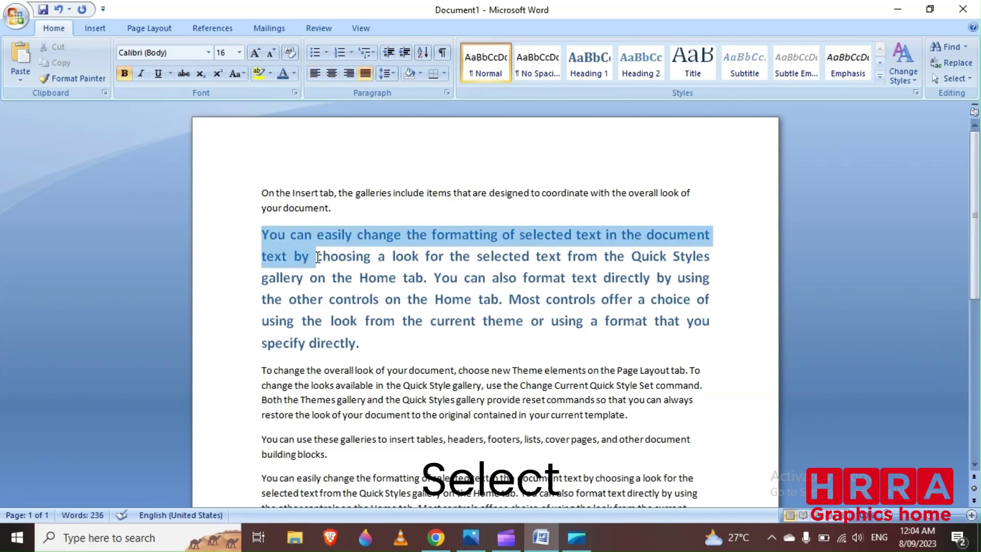
click(88, 81)
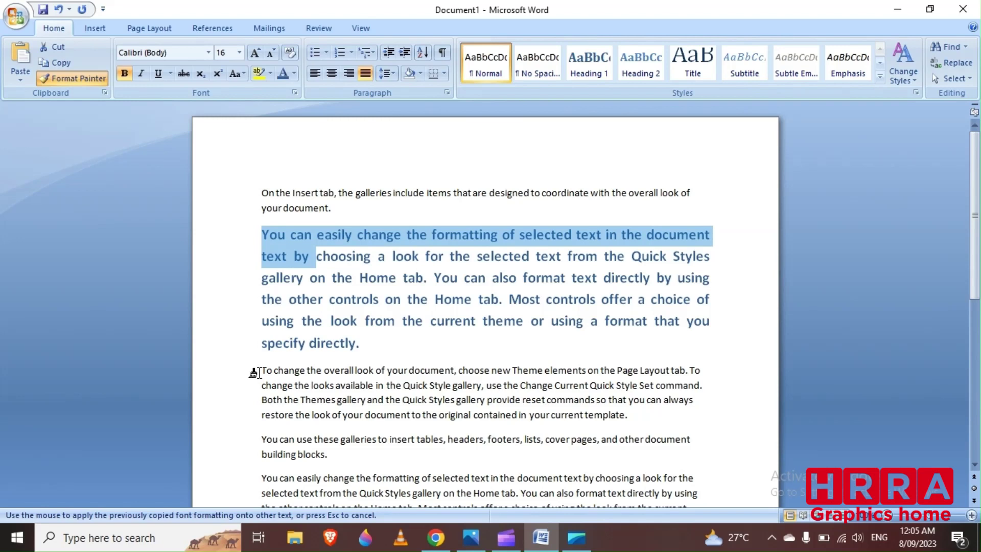
mouse_move(254, 373)
mouse_down()
mouse_move(423, 401)
mouse_move(638, 414)
mouse_up()
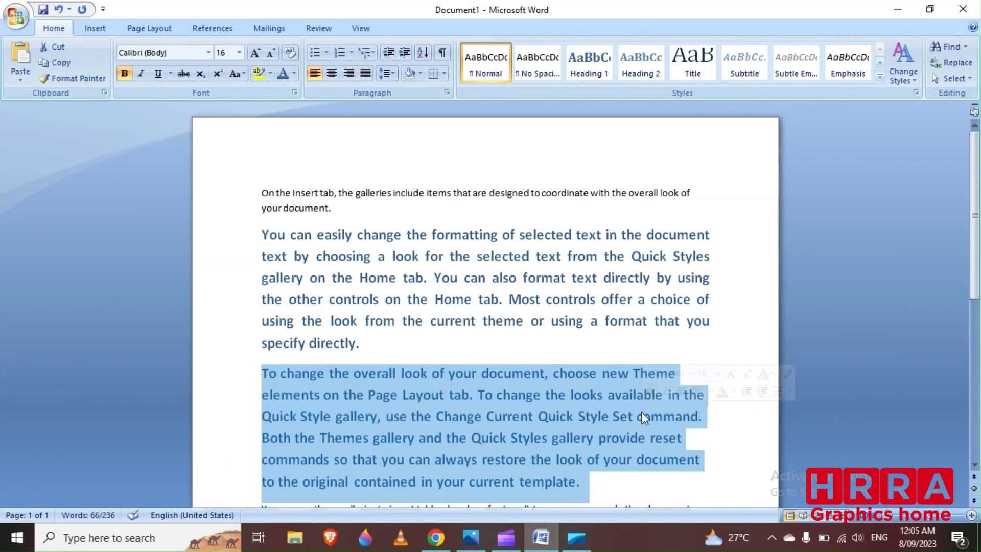
click(654, 437)
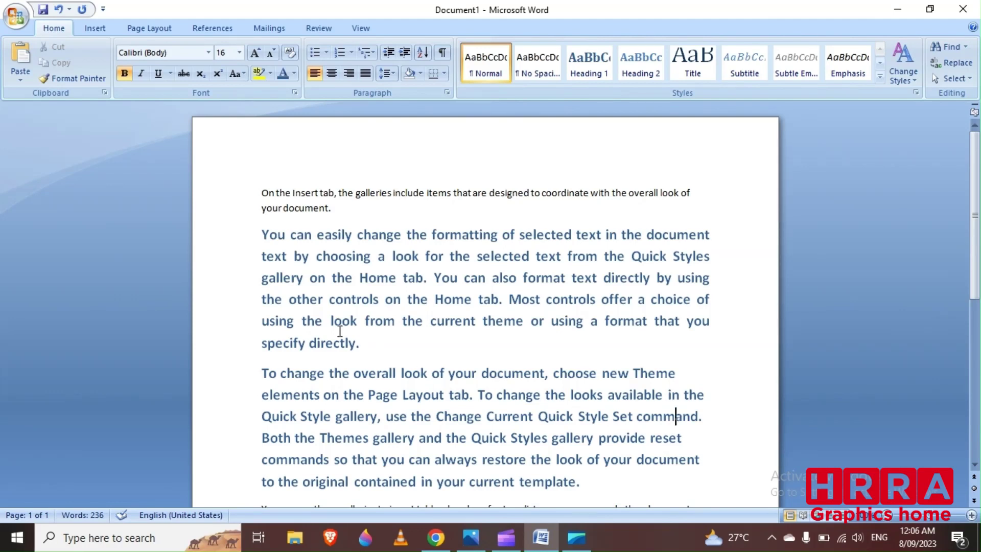
- Review the formats offered by Paste Special and close the dialog without pasting
click(20, 81)
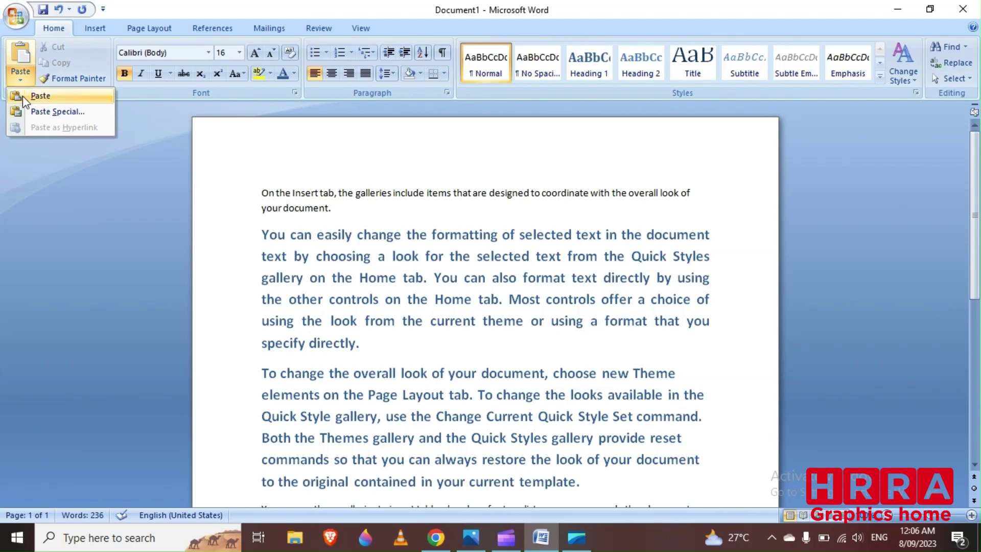
click(54, 117)
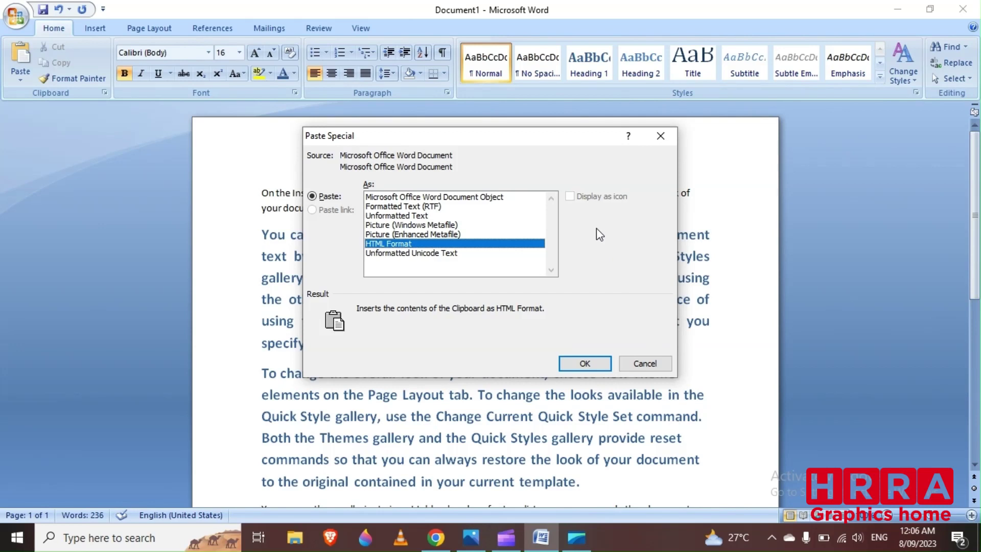
click(654, 363)
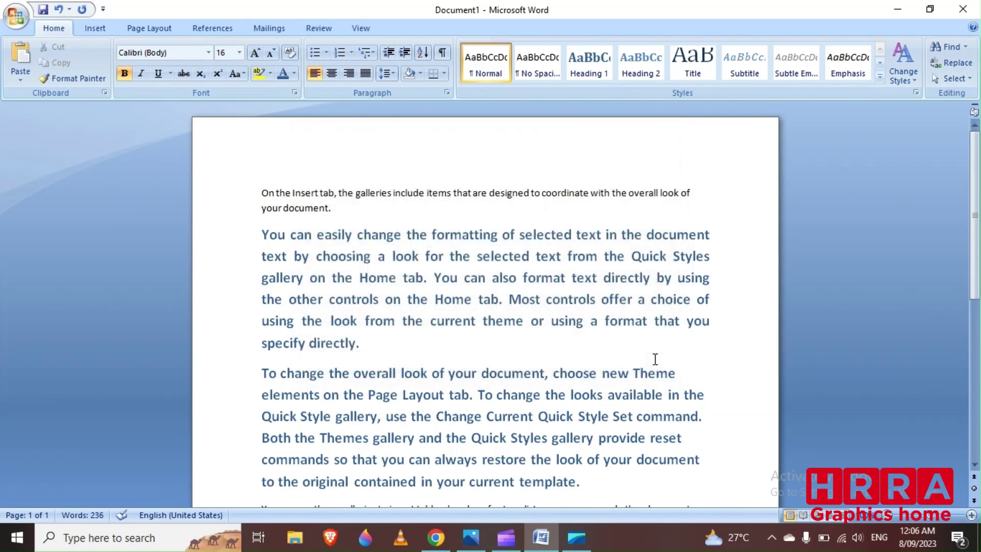
click(552, 343)
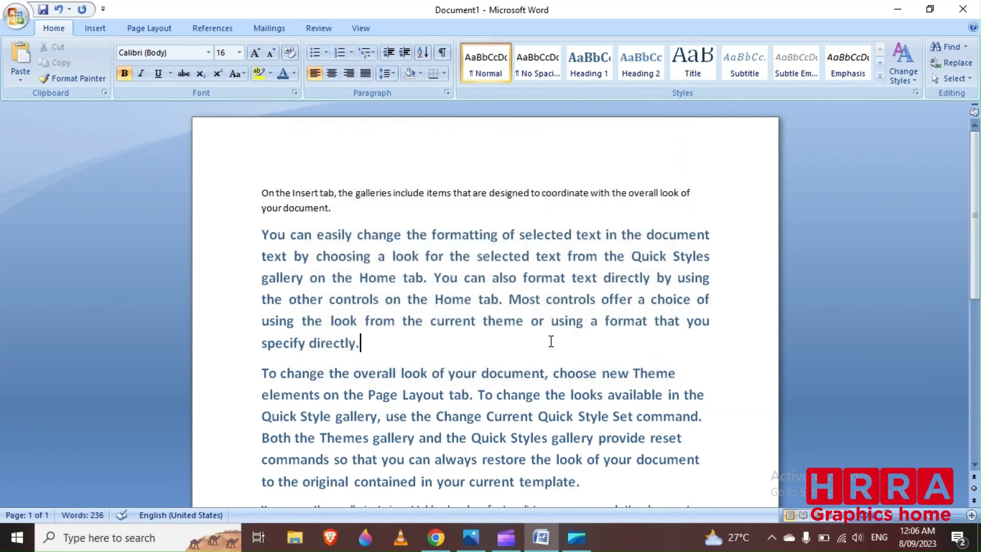